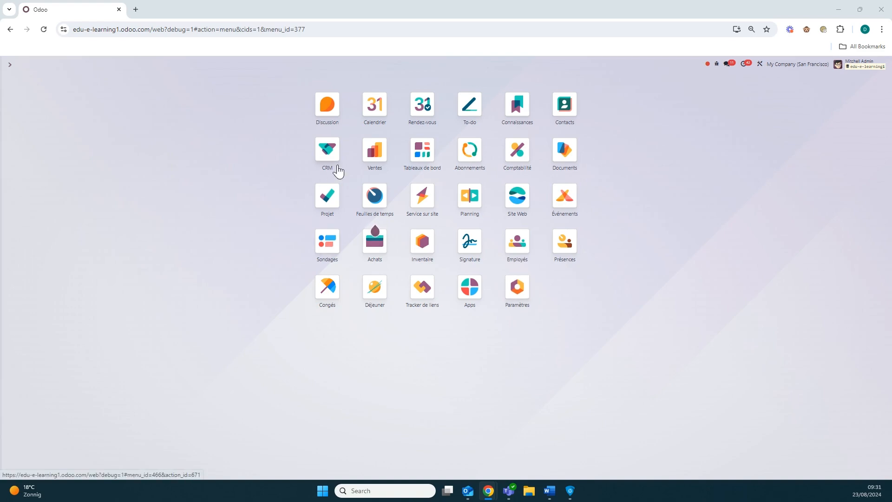
Step: Start a new product in Ventes and examine the Type de produit field's default and its technical details
left_click(374, 157)
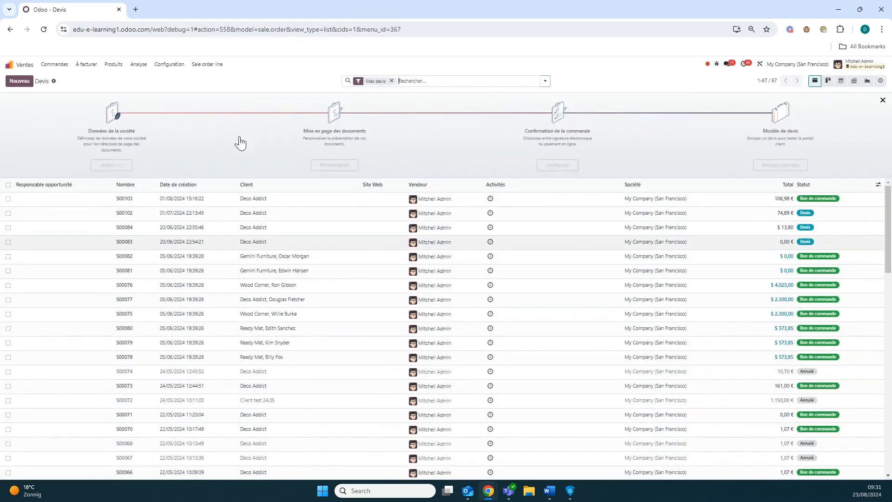
left_click(113, 64)
left_click(121, 78)
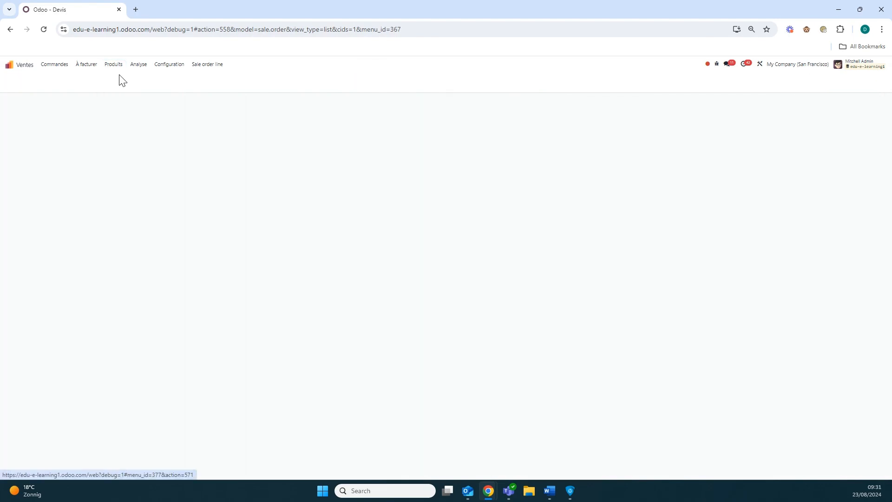
left_click(15, 82)
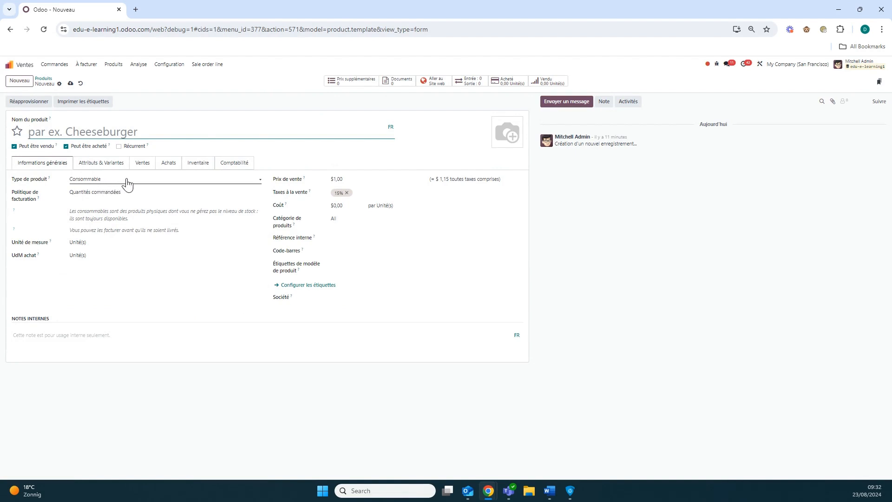
mouse_move(49, 180)
Step: Open the Valeurs par défaut de l'utilisateur list in the technical settings of Paramètres
left_click(28, 65)
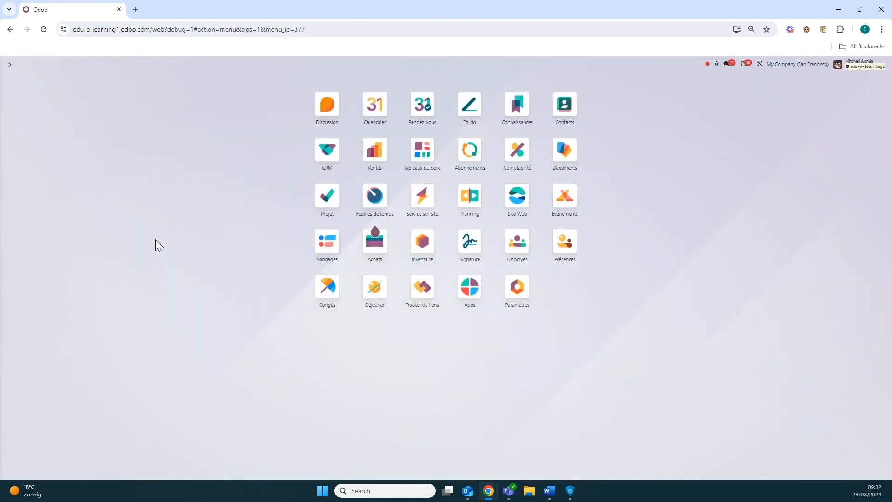
left_click(522, 295)
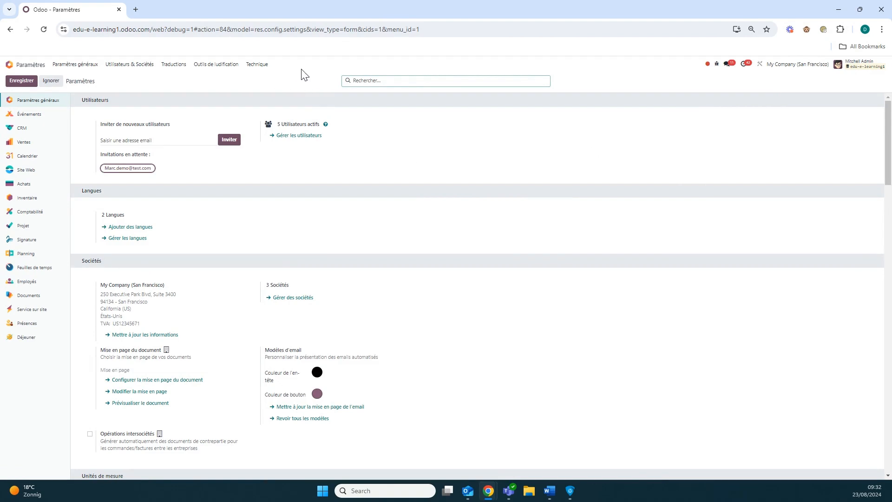
left_click(259, 65)
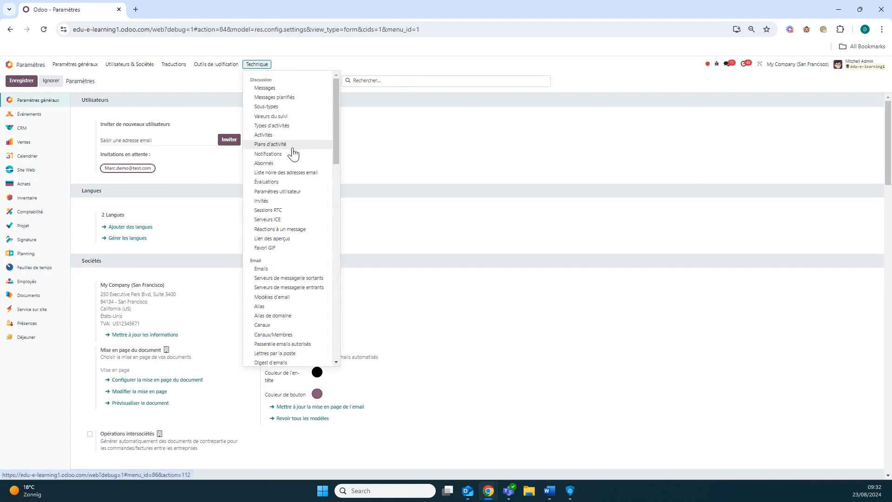
scroll(305, 218, "down", 5)
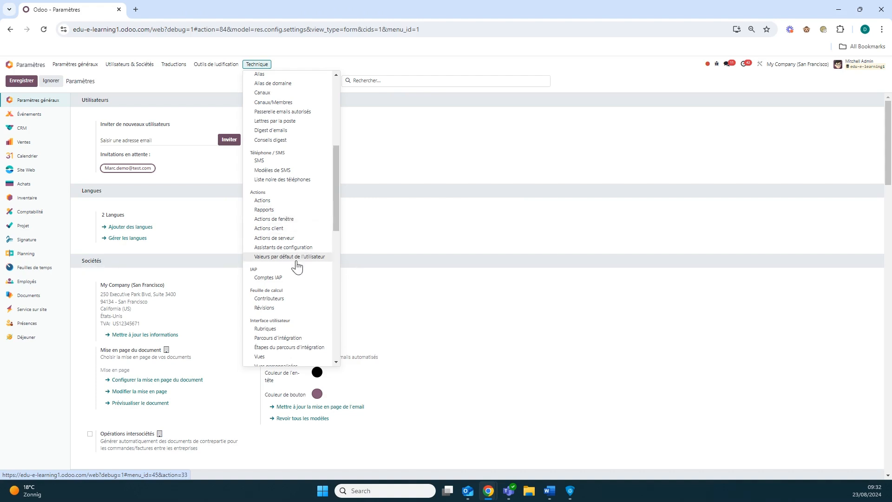
left_click(298, 258)
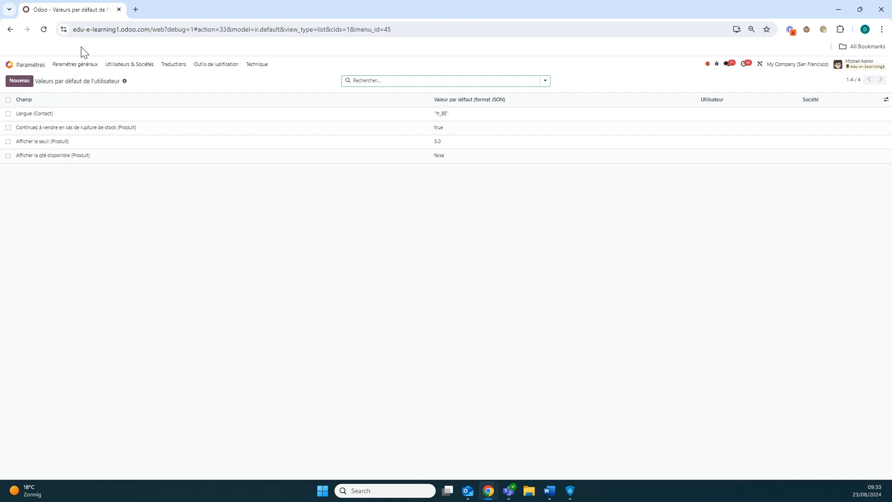
Step: Create a new user default value for the field Type de produit (Produit)
left_click(30, 85)
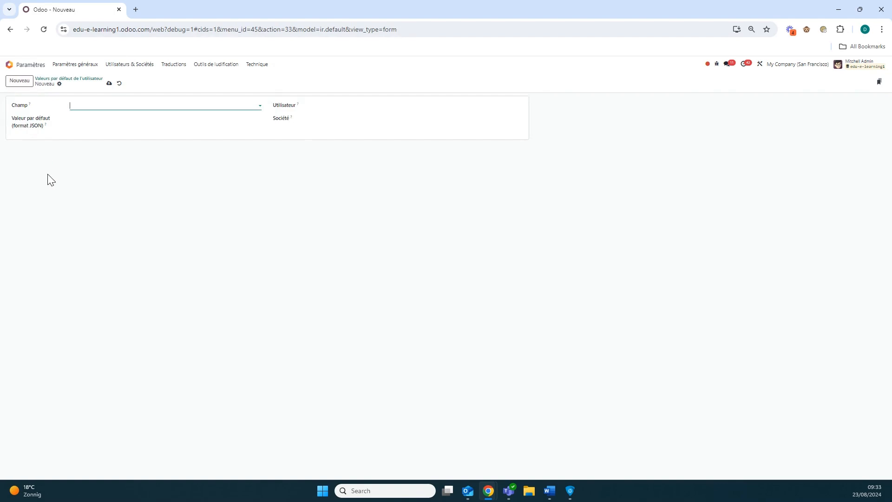
left_click(221, 108)
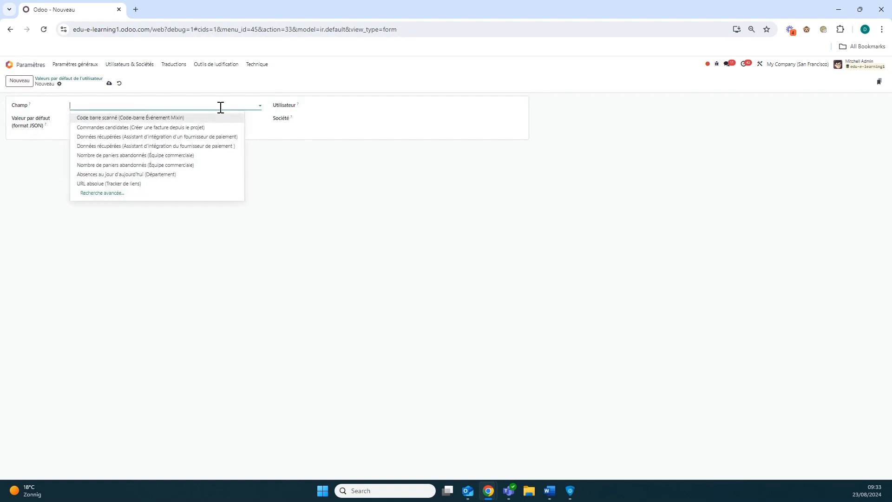
type("Type pro")
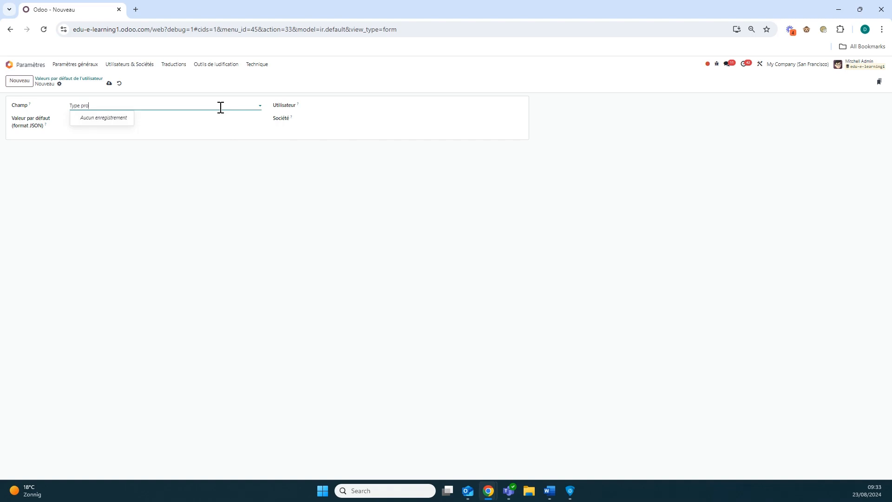
key("BackSpace")
key("BackSpace")
key("BackSpace")
type("de produit")
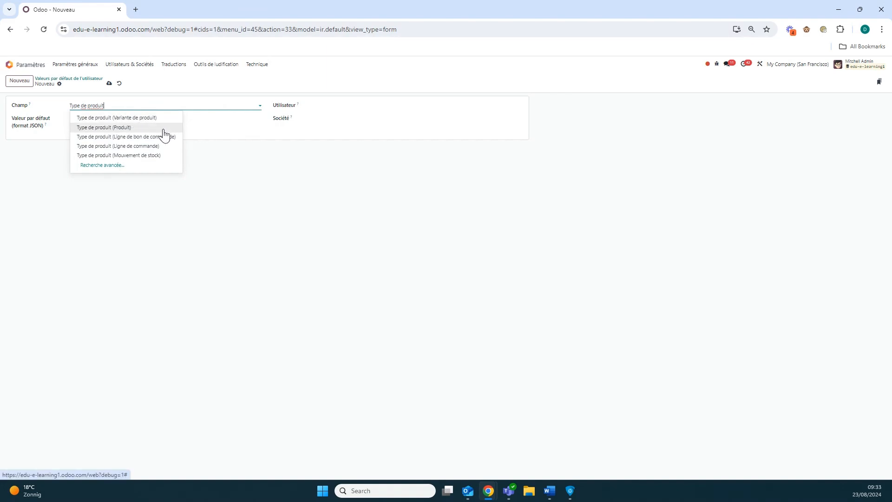
left_click(140, 129)
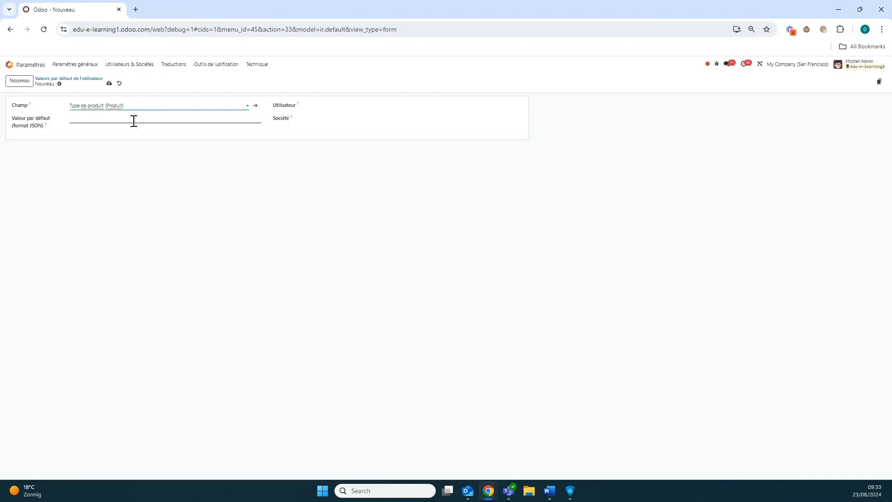
left_click(134, 120)
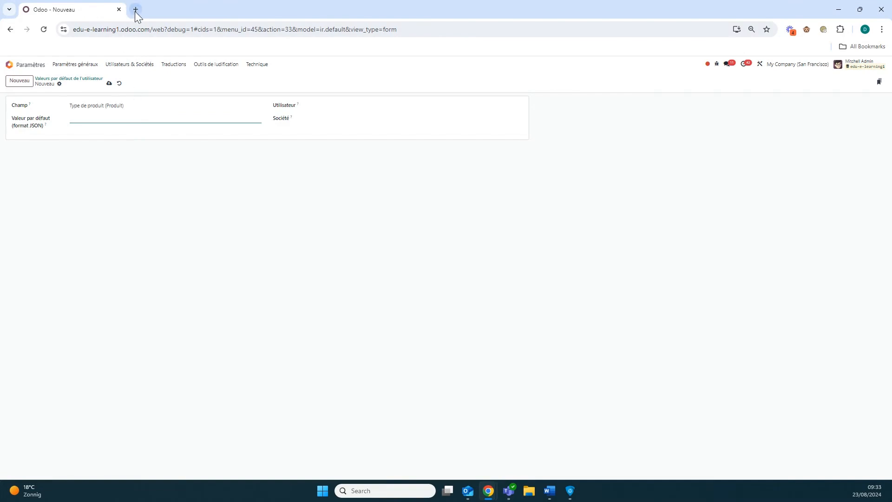
Step: In a duplicate browser tab, start a new product in Ventes and look up the technical selection values of Type de produit
right_click(77, 11)
left_click(136, 95)
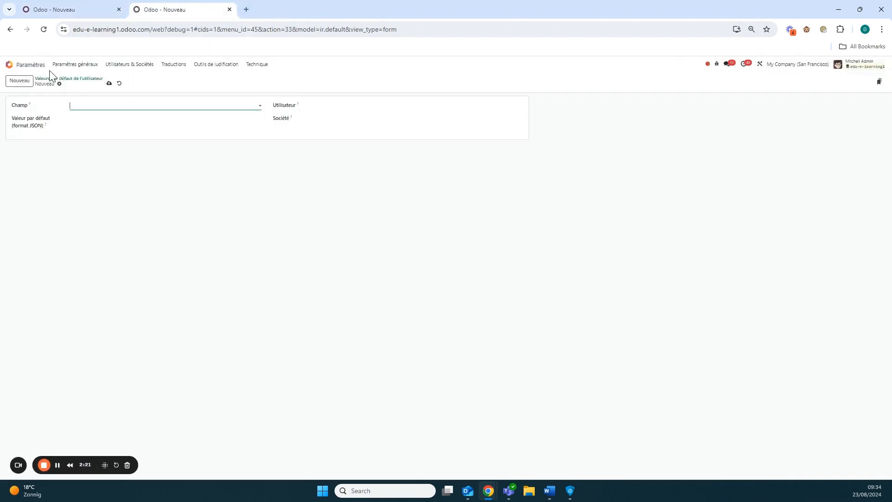
left_click(8, 64)
left_click(370, 149)
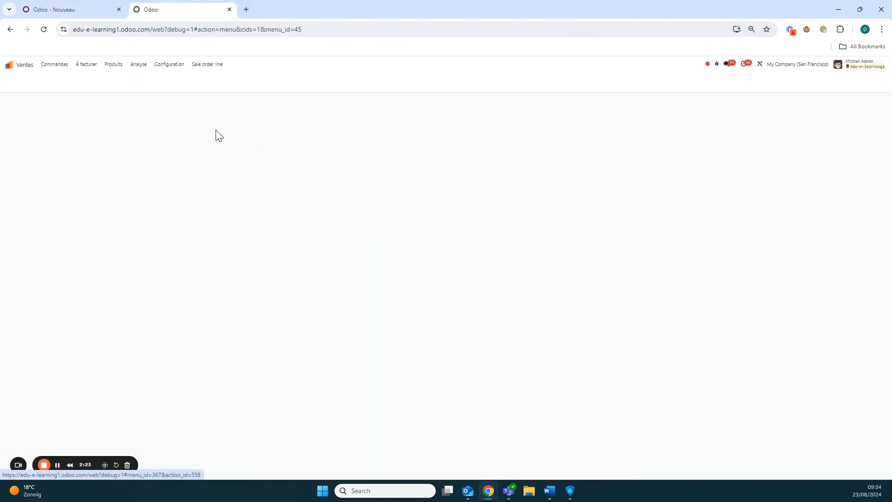
left_click(116, 70)
left_click(116, 77)
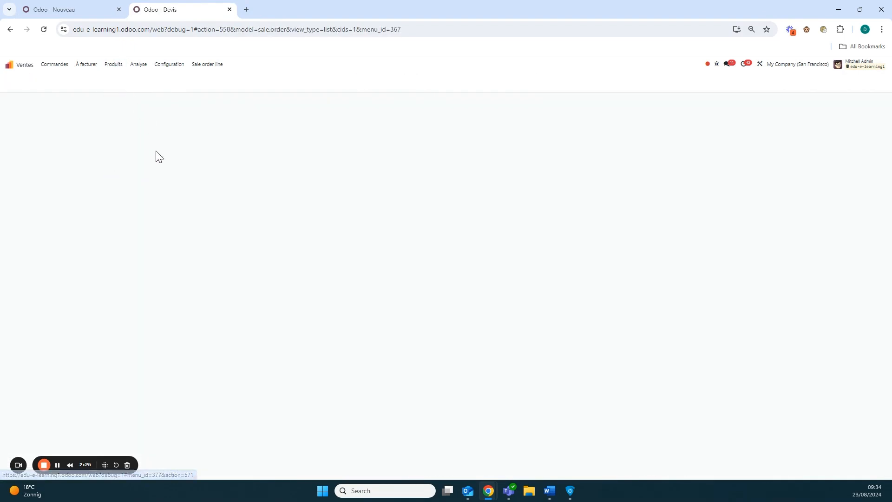
left_click(19, 82)
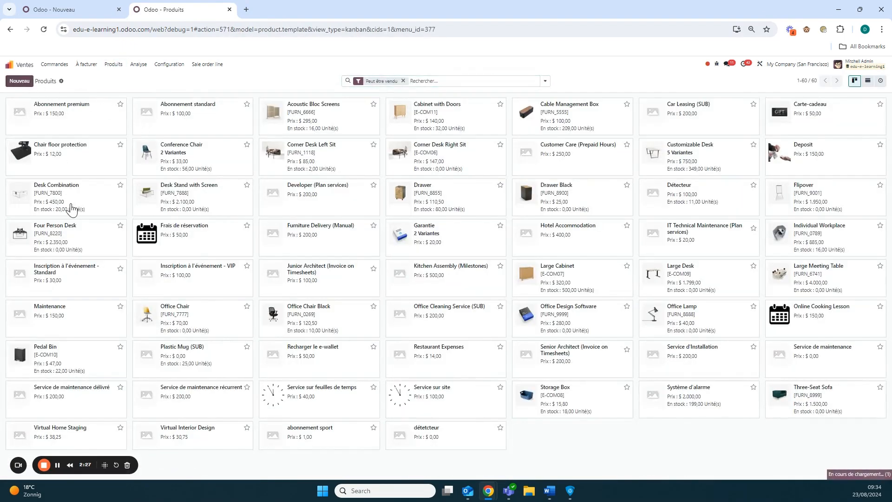
mouse_move(48, 177)
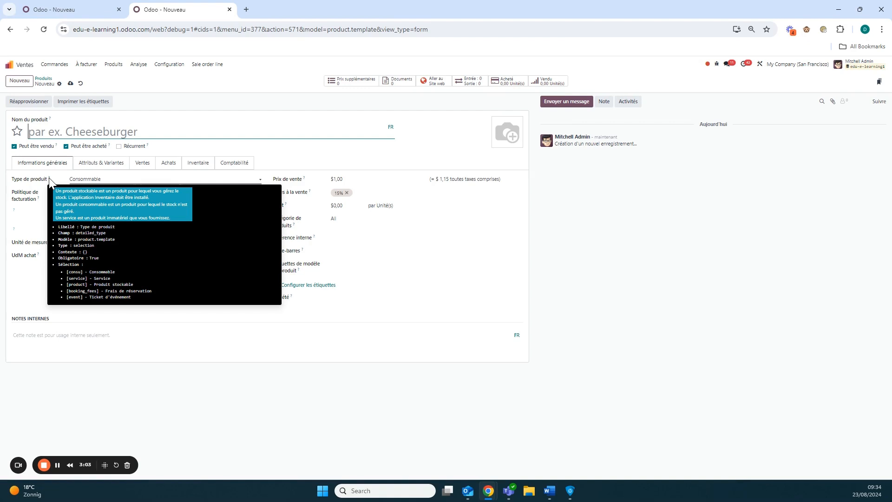
Step: Set the default value to "product" in JSON format, save the record, return to the defaults list and close the duplicate tab
left_click(93, 9)
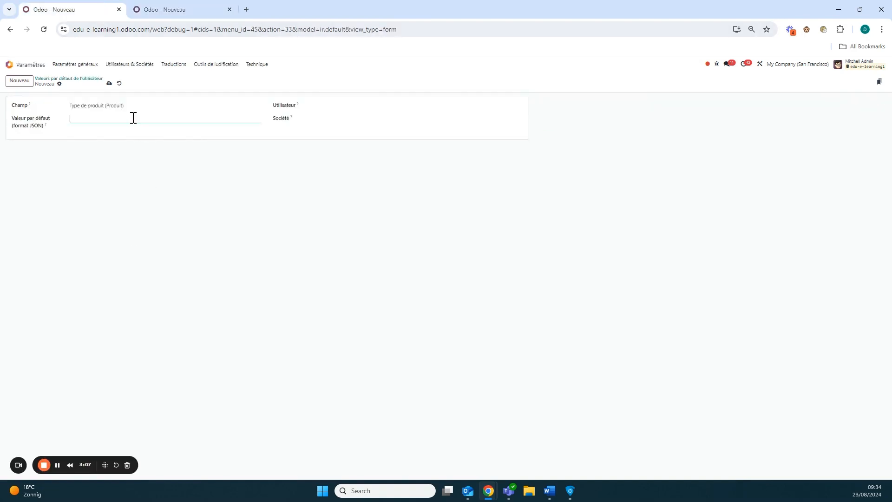
type("product\"")
left_click(109, 84)
left_click(87, 79)
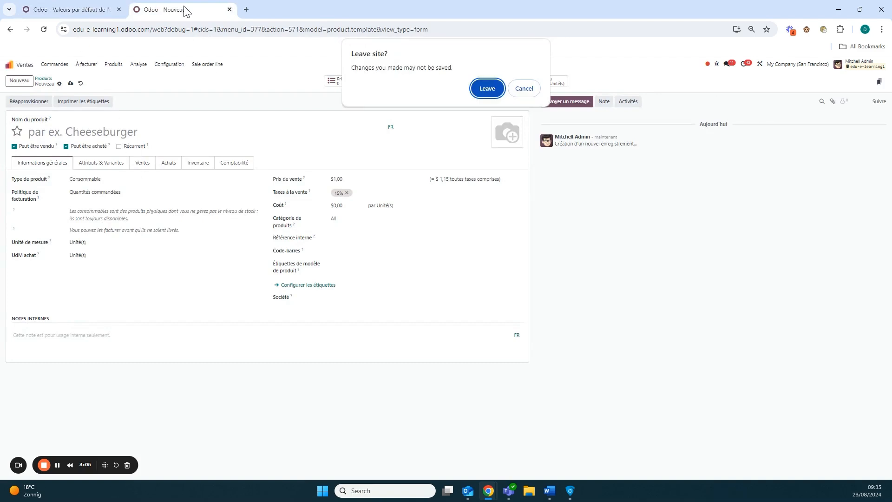
left_click(229, 9)
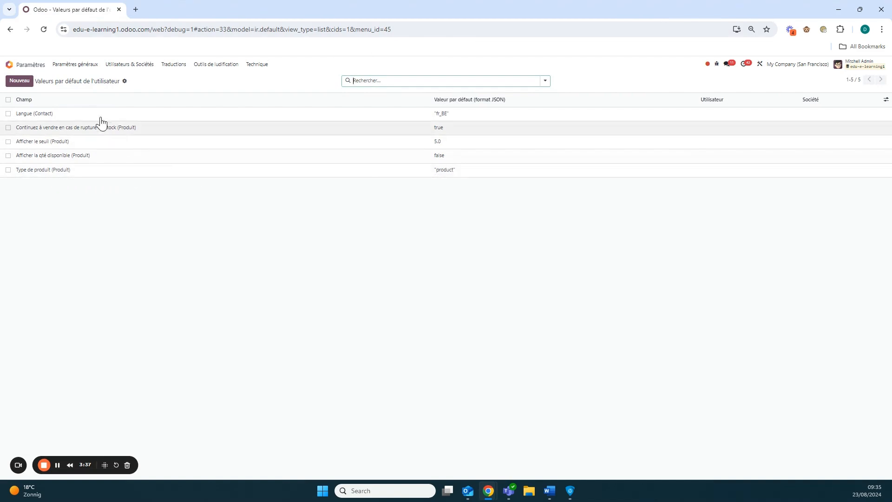
Step: Start a new product in Ventes to check which Type de produit is preselected
left_click(10, 65)
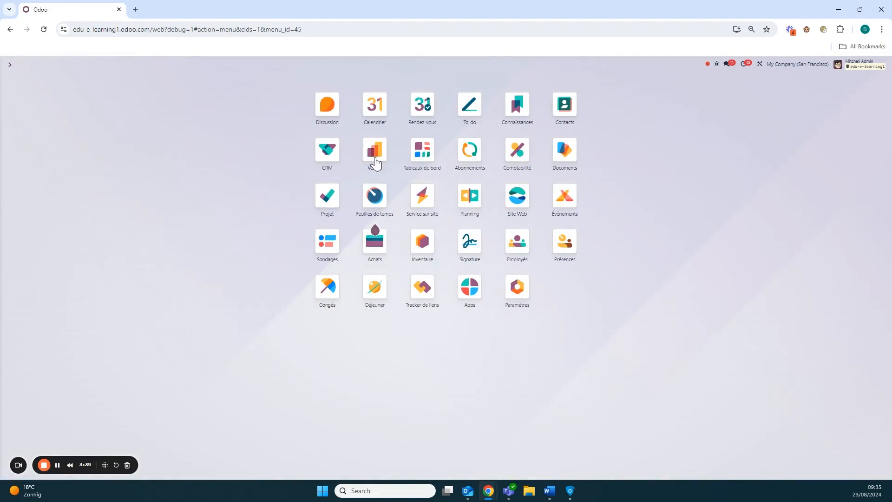
left_click(375, 161)
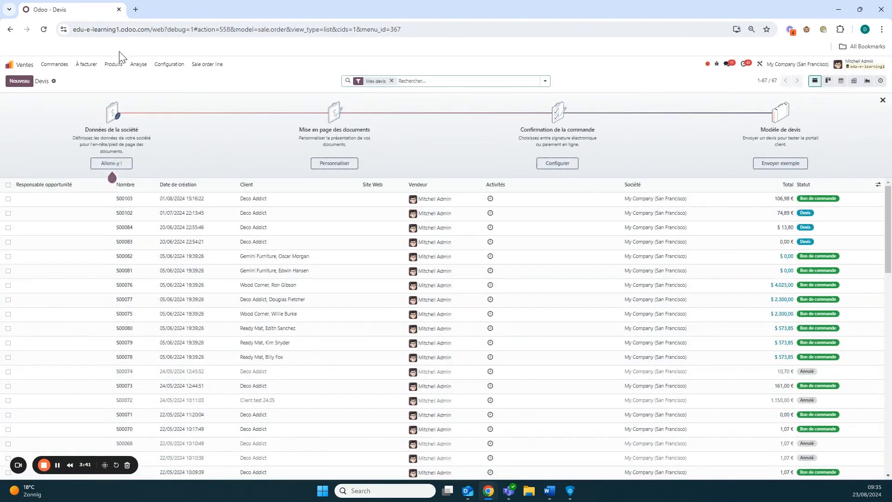
left_click(113, 64)
left_click(122, 77)
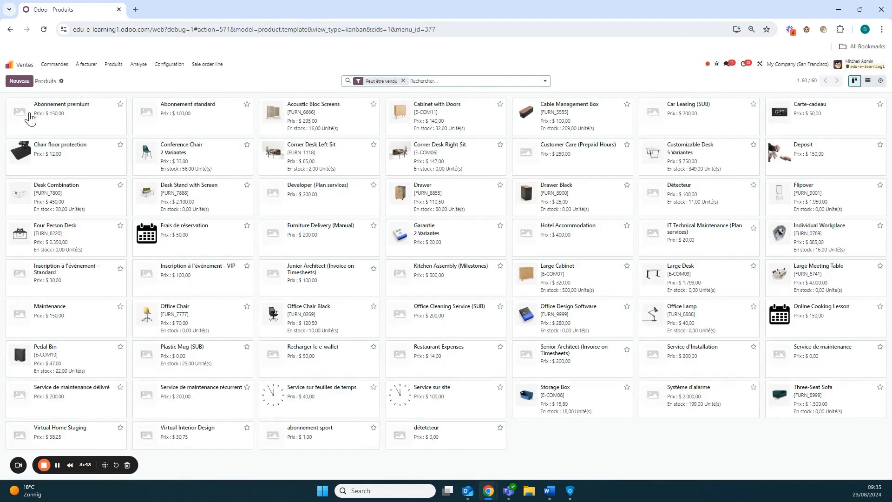
left_click(17, 83)
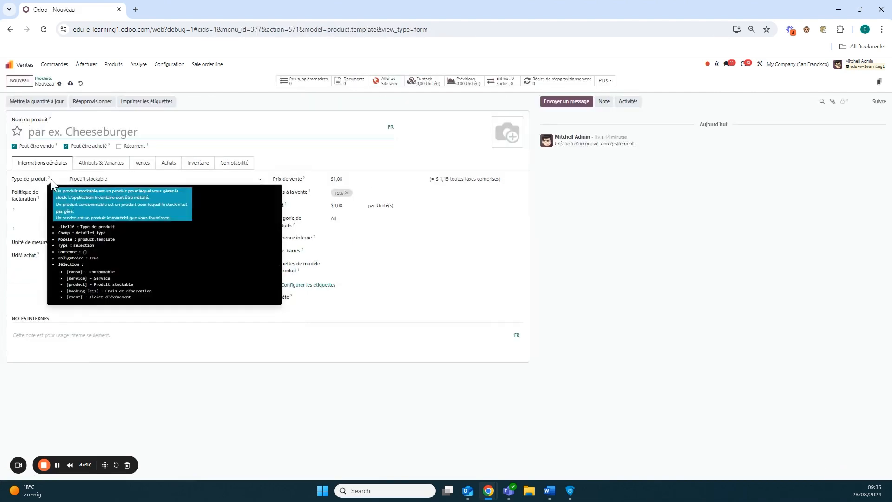
Step: Switch the new product's type to Consommable and back to Produit stockable
left_click(132, 185)
left_click(133, 185)
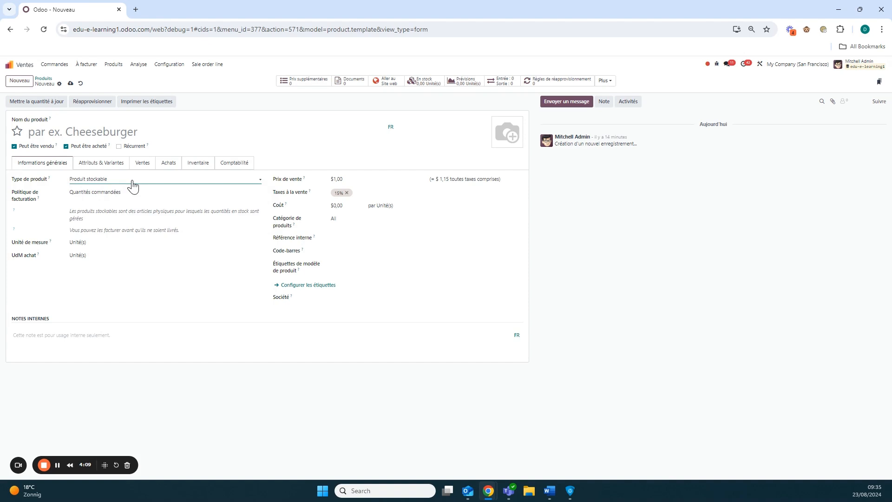
left_click(133, 185)
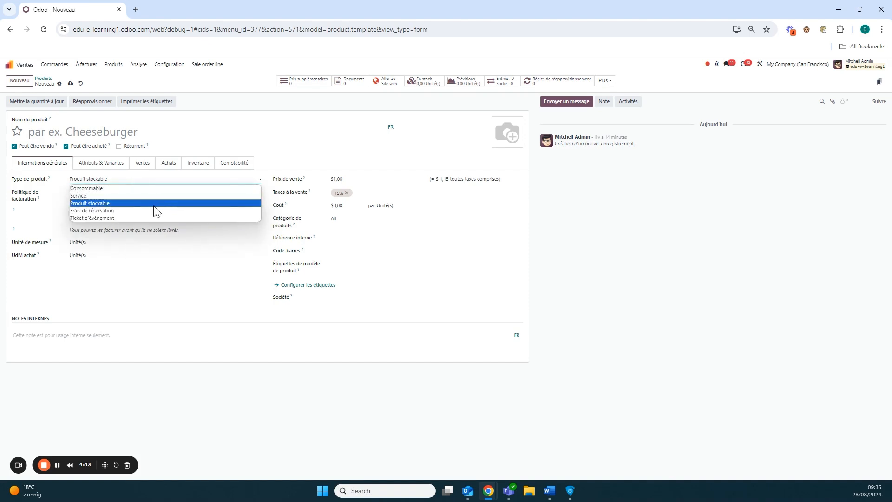
left_click(152, 184)
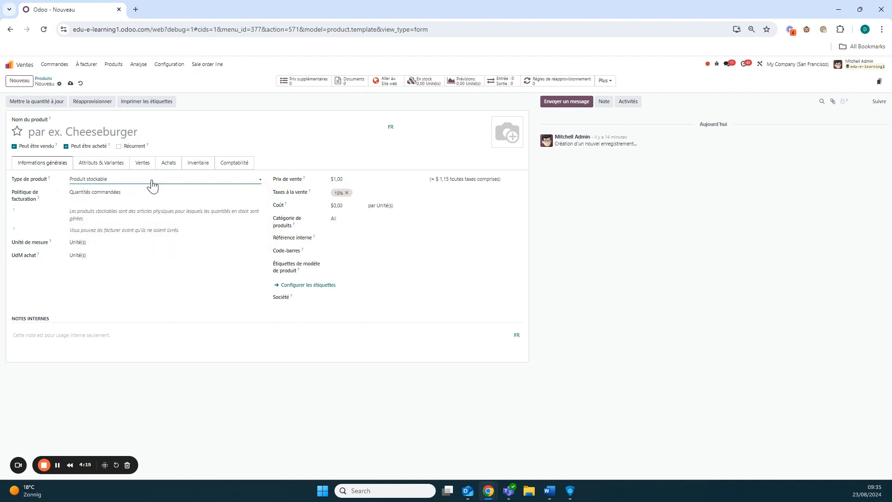
left_click(152, 184)
left_click(152, 186)
left_click(152, 184)
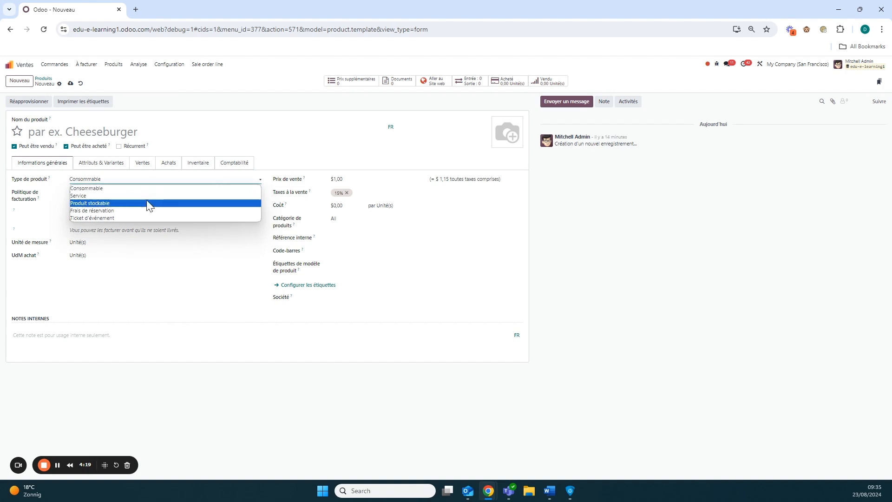
left_click(147, 207)
left_click(156, 310)
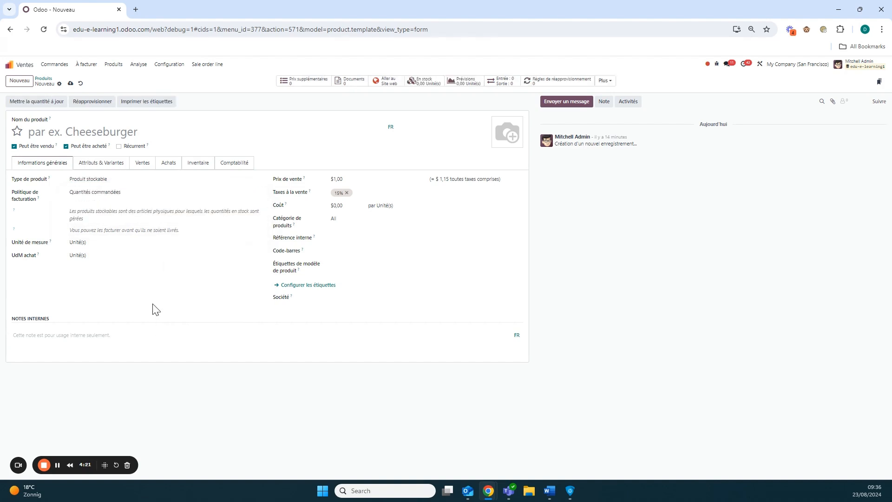